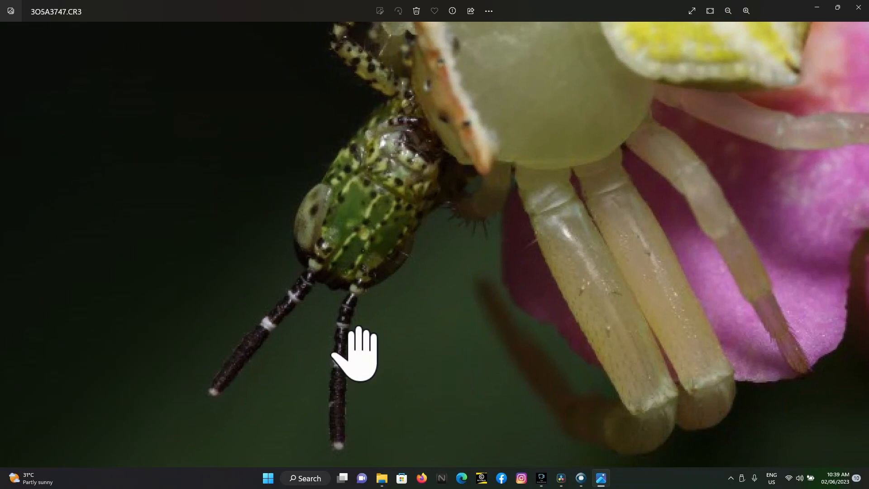
Examine the spider photos 3O5A3747.CR3 and 3O5A3746.CR3 up close to compare which areas are in focus
{"action": "left_click", "coordinate": [9, 243]}
{"action": "scroll", "coordinate": [394, 204], "scroll_direction": "up", "scroll_amount": 4}
{"action": "left_click_drag", "start_coordinate": [437, 238], "coordinate": [440, 262]}
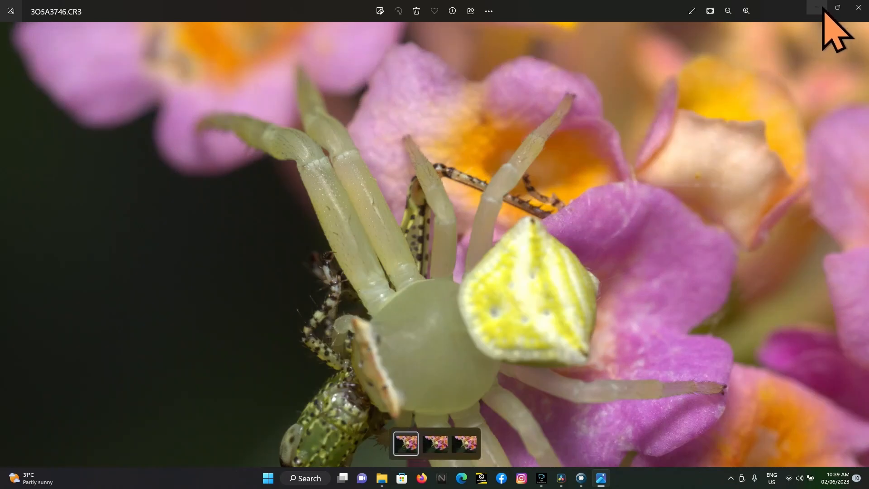
Switch to Helicon Focus and load the photos 3O5A3746, 3O5A3747 and 3O5A3748 from the fleur folder as source images
{"action": "left_click", "coordinate": [821, 8]}
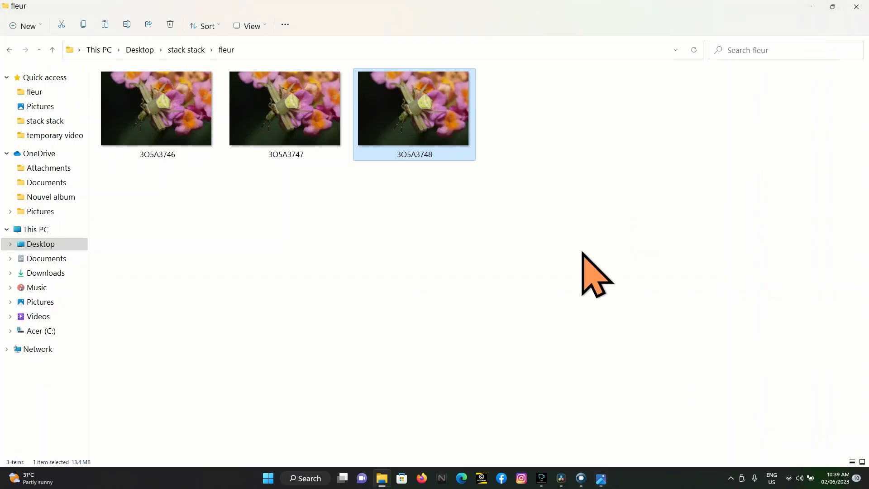
{"action": "left_click", "coordinate": [581, 479]}
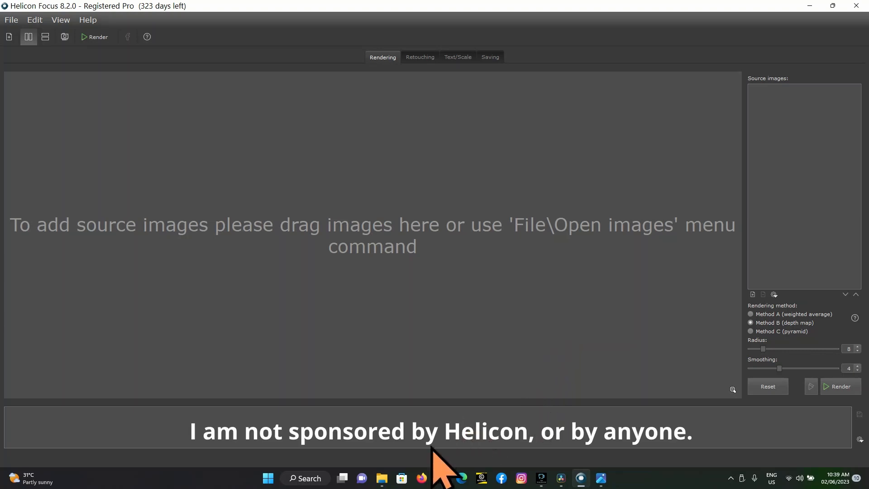
{"action": "mouse_move", "coordinate": [385, 483]}
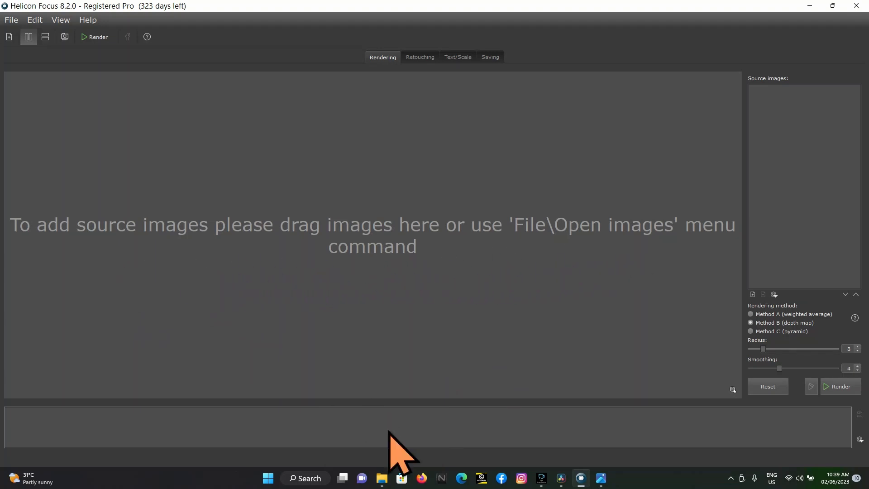
{"action": "left_click", "coordinate": [382, 481]}
{"action": "left_click", "coordinate": [836, 7]}
{"action": "left_click_drag", "start_coordinate": [646, 216], "coordinate": [119, 208]}
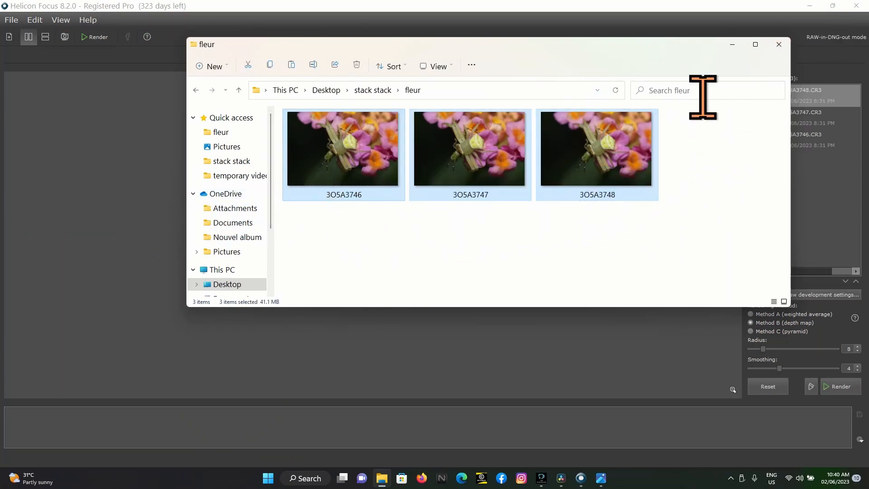
{"action": "left_click", "coordinate": [732, 45]}
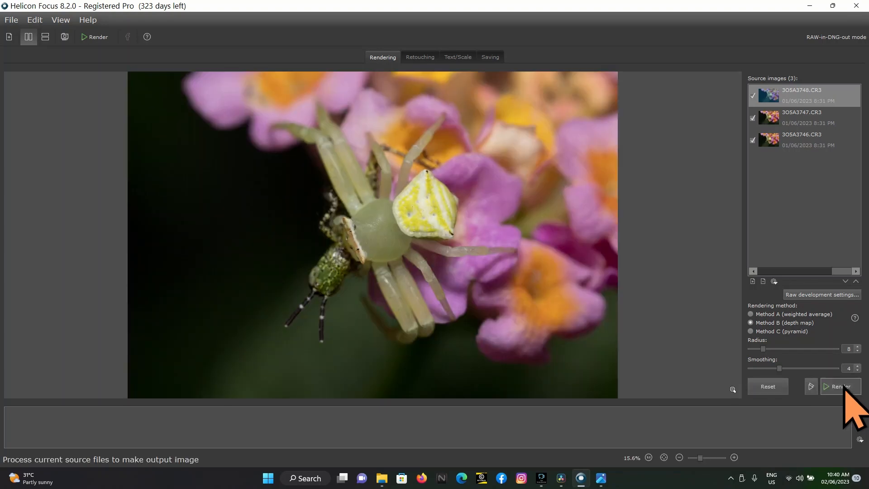
Render the three spider images with Method B (depth map) and compare the result closely with the individual source frames
{"action": "left_click", "coordinate": [841, 386]}
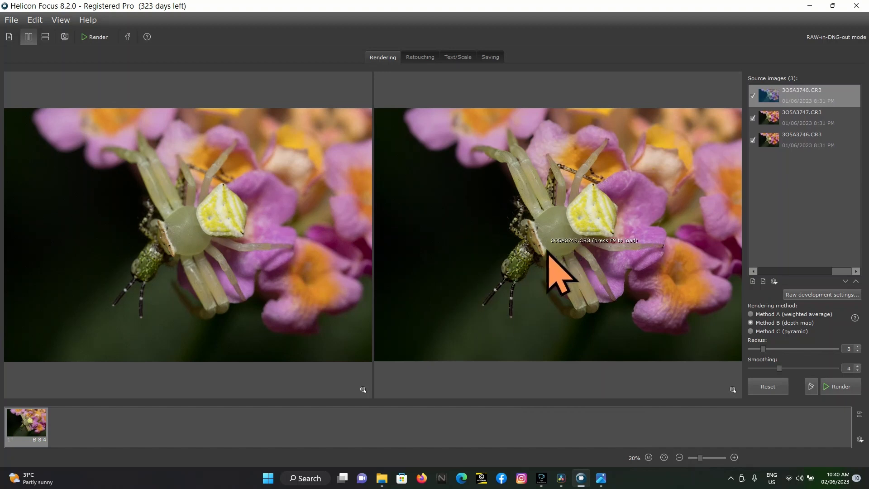
{"action": "scroll", "coordinate": [538, 265], "scroll_direction": "up", "scroll_amount": 8}
{"action": "scroll", "coordinate": [535, 262], "scroll_direction": "up", "scroll_amount": 5}
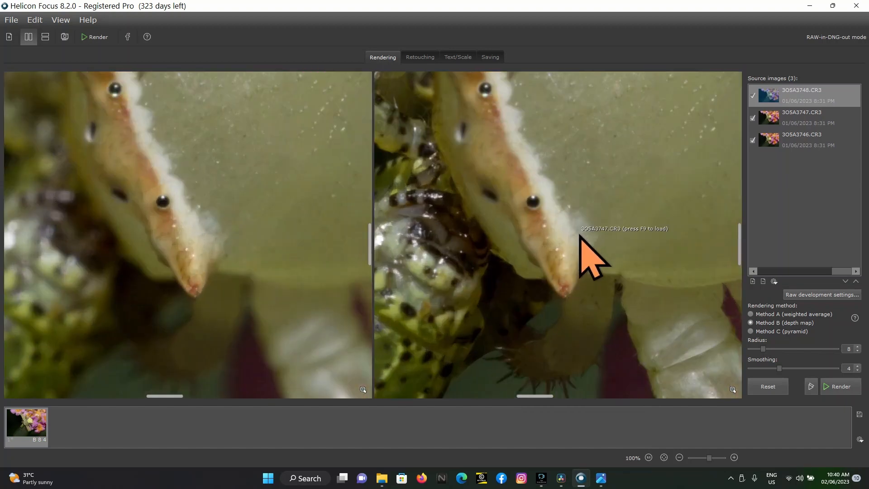
{"action": "scroll", "coordinate": [579, 244], "scroll_direction": "down", "scroll_amount": 4}
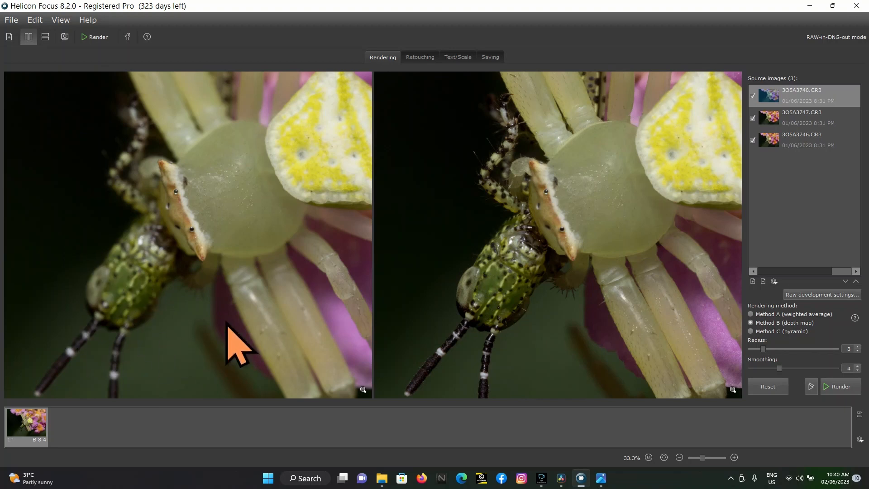
{"action": "left_click", "coordinate": [799, 120]}
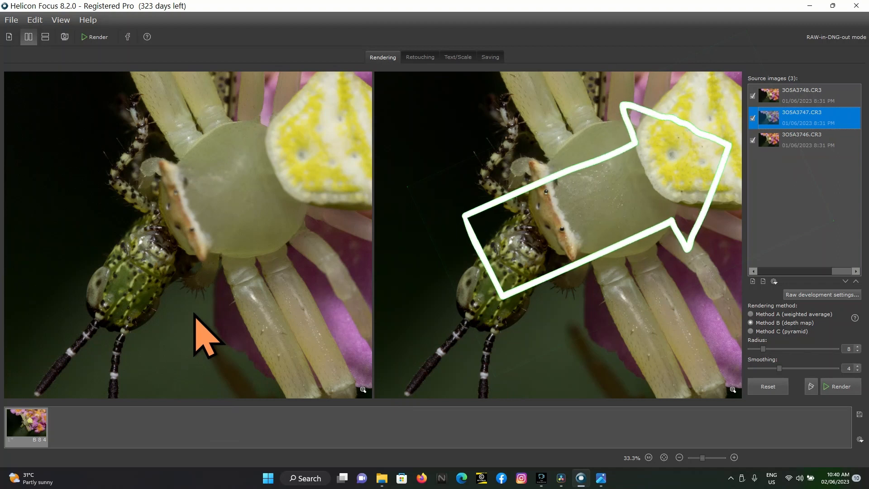
{"action": "left_click", "coordinate": [807, 143]}
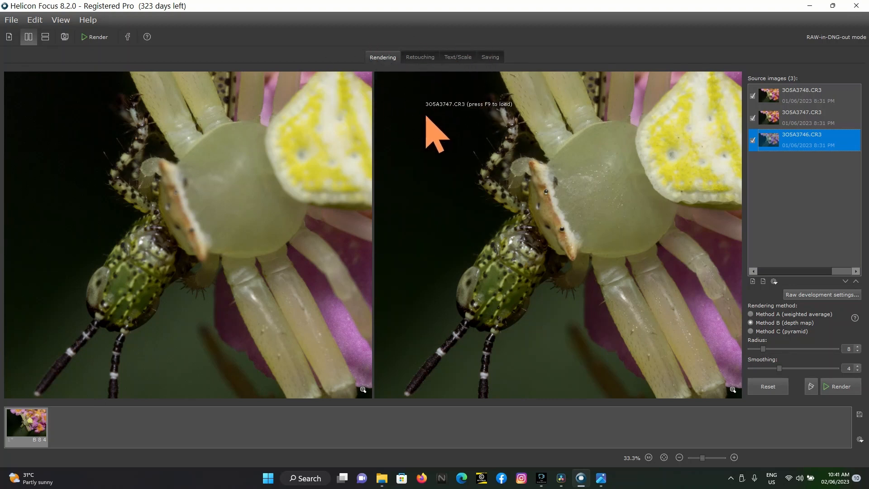
View the retouching options and start saving the stacked spider output to an image file
{"action": "left_click", "coordinate": [424, 58]}
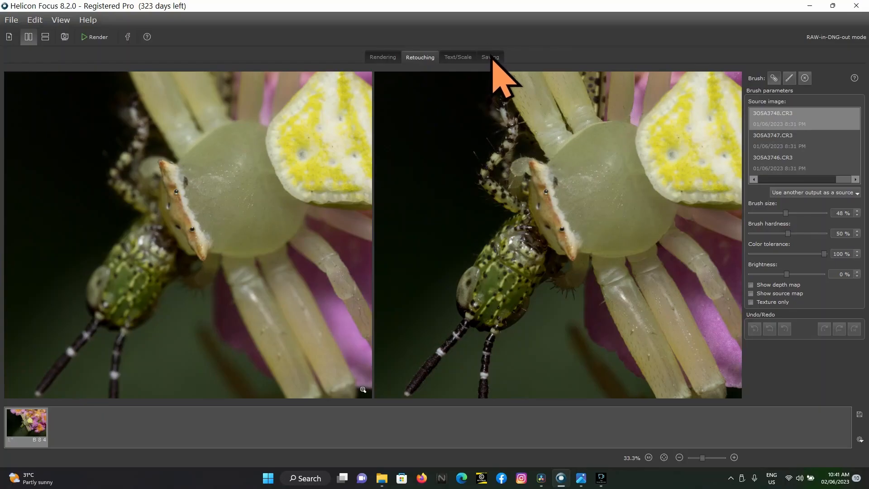
{"action": "left_click", "coordinate": [493, 58]}
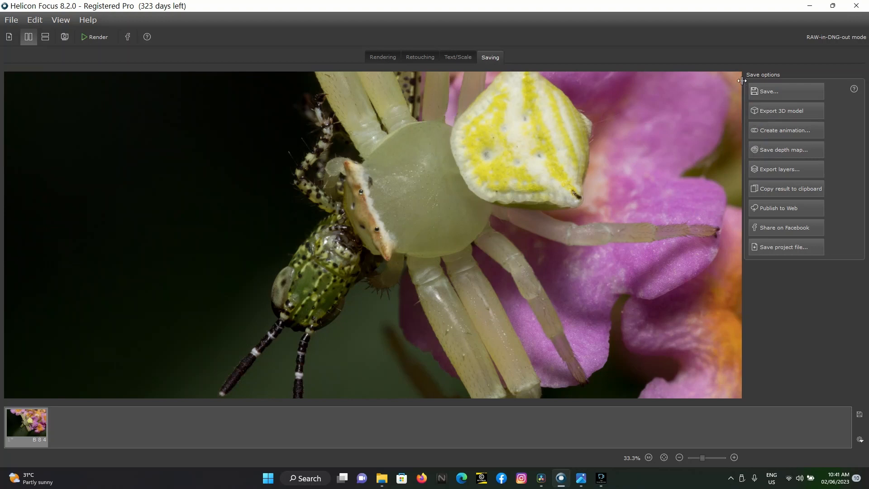
{"action": "left_click", "coordinate": [808, 91]}
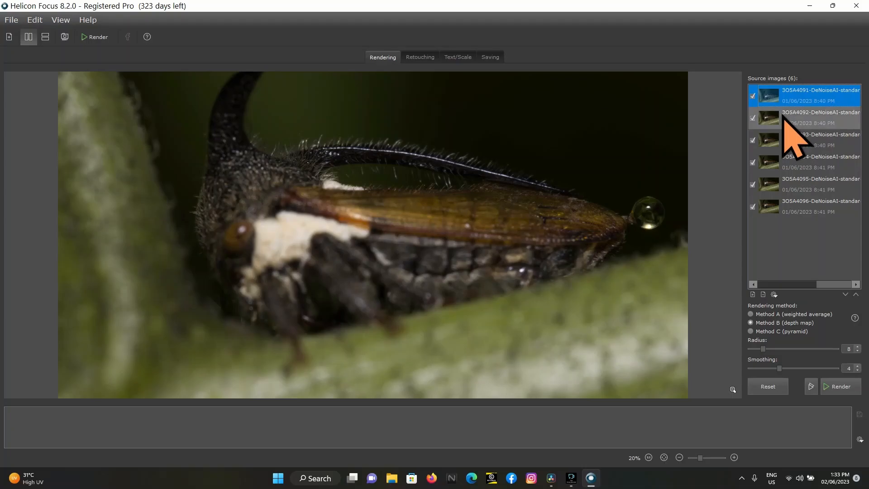
Examine the six treehopper source frames, including the head up close, to compare where the focus lies in each
{"action": "left_click", "coordinate": [793, 119]}
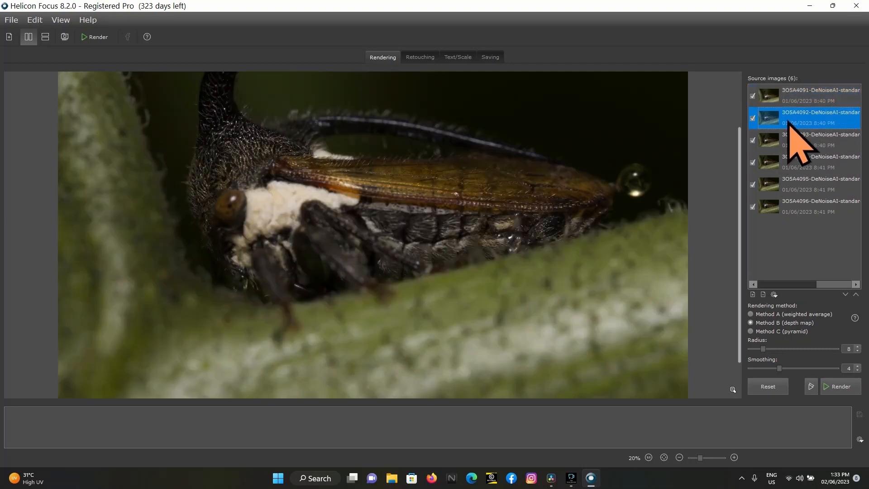
{"action": "left_click", "coordinate": [790, 100]}
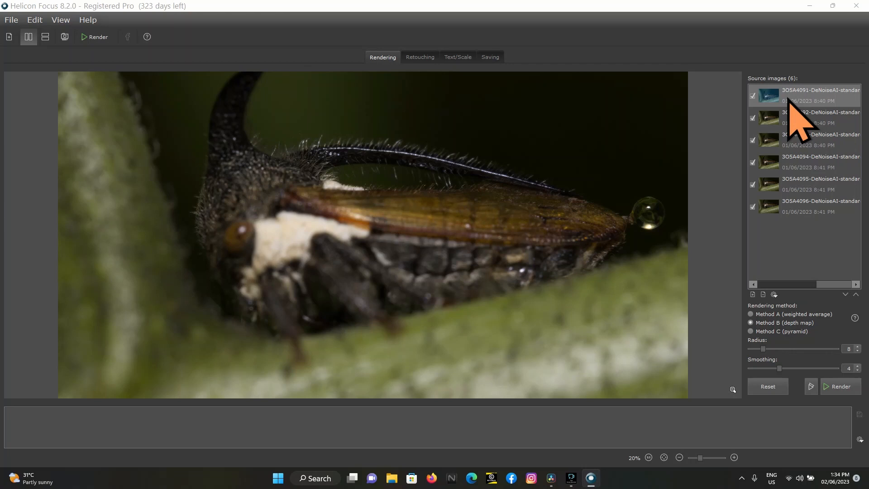
{"action": "left_click", "coordinate": [787, 122]}
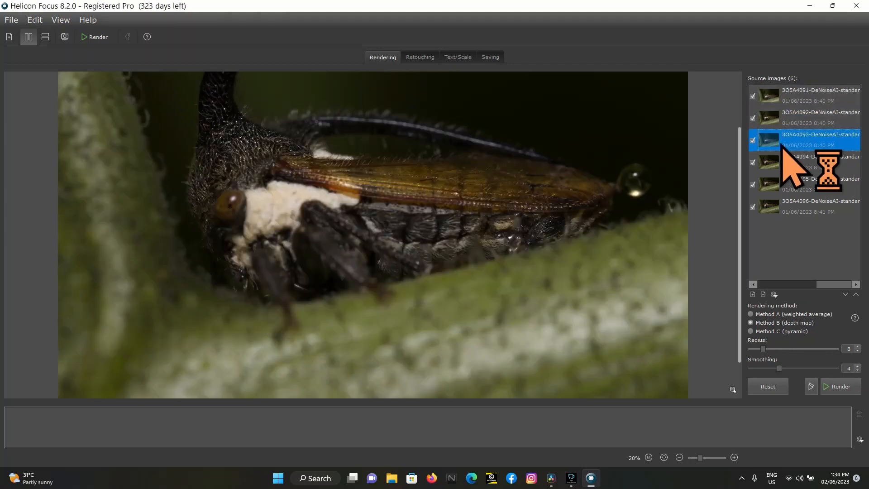
{"action": "left_click", "coordinate": [784, 185]}
{"action": "left_click", "coordinate": [774, 210]}
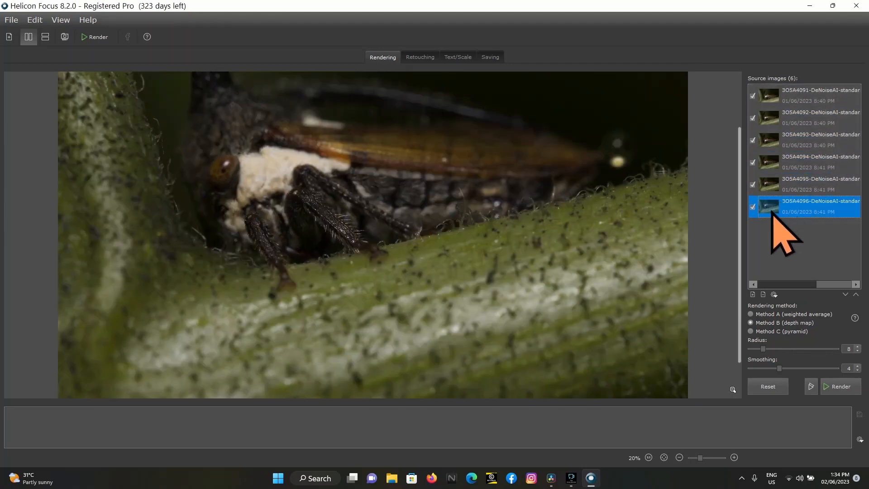
{"action": "left_click", "coordinate": [792, 164]}
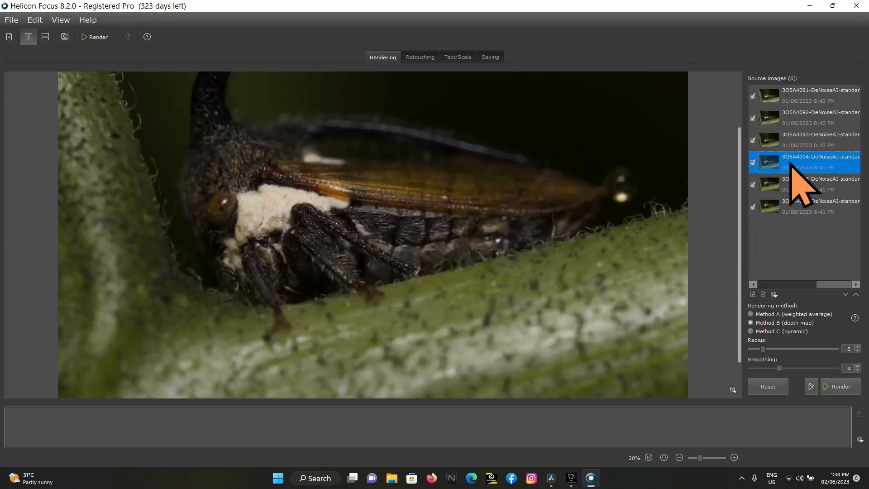
{"action": "scroll", "coordinate": [243, 229], "scroll_direction": "up", "scroll_amount": 3}
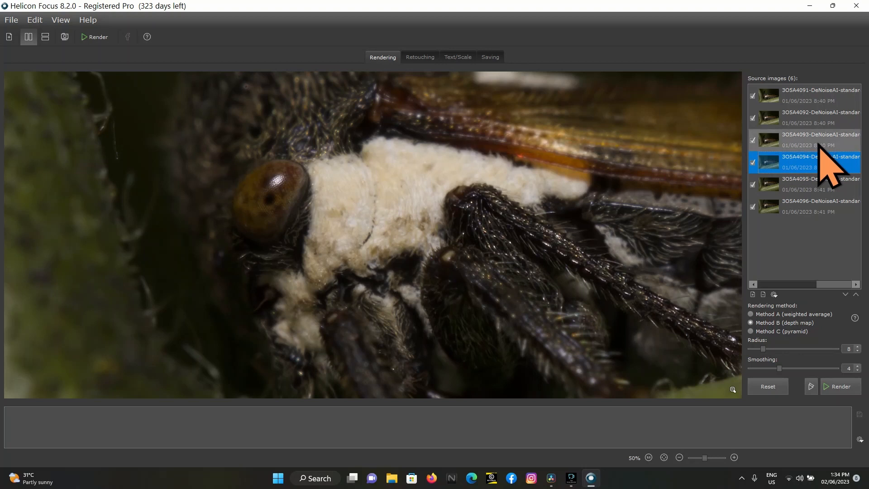
{"action": "left_click", "coordinate": [806, 183]}
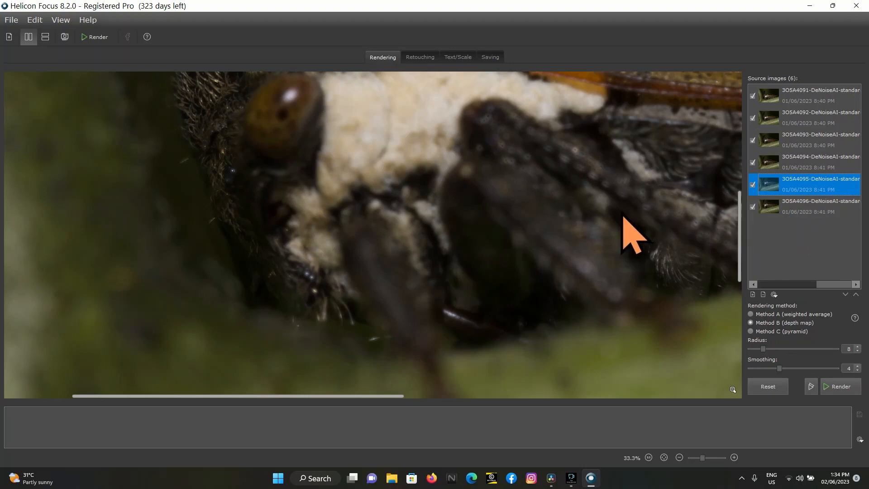
{"action": "scroll", "coordinate": [625, 222], "scroll_direction": "down", "scroll_amount": 1}
{"action": "scroll", "coordinate": [623, 215], "scroll_direction": "down", "scroll_amount": 2}
{"action": "left_click", "coordinate": [811, 207]}
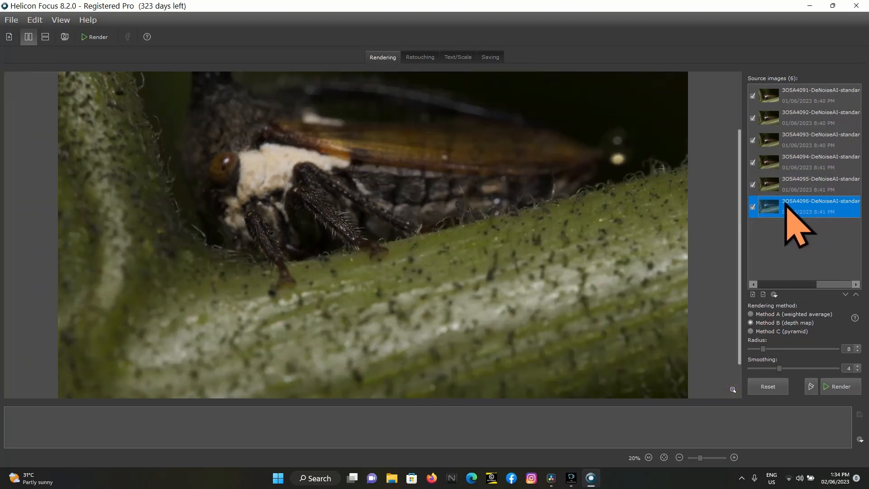
{"action": "left_click", "coordinate": [825, 138]}
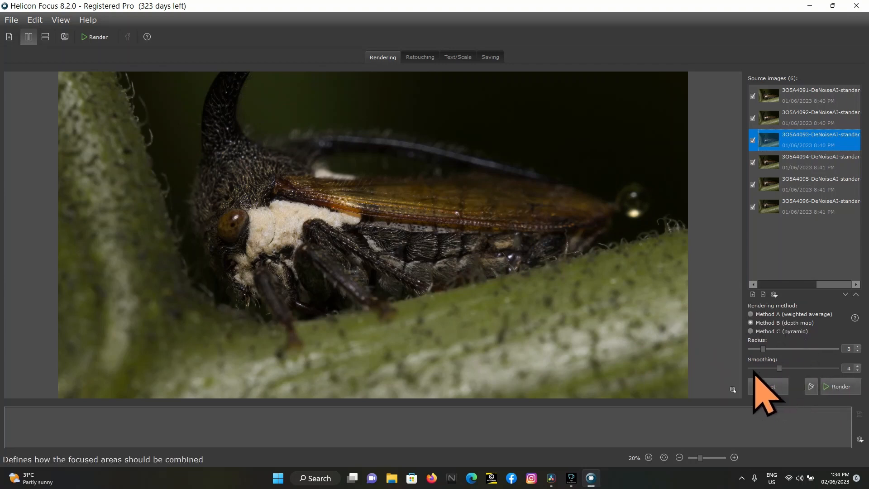
Render the six treehopper frames with Method B (depth map) and inspect the horn, back and wing in the result
{"action": "left_click", "coordinate": [841, 386]}
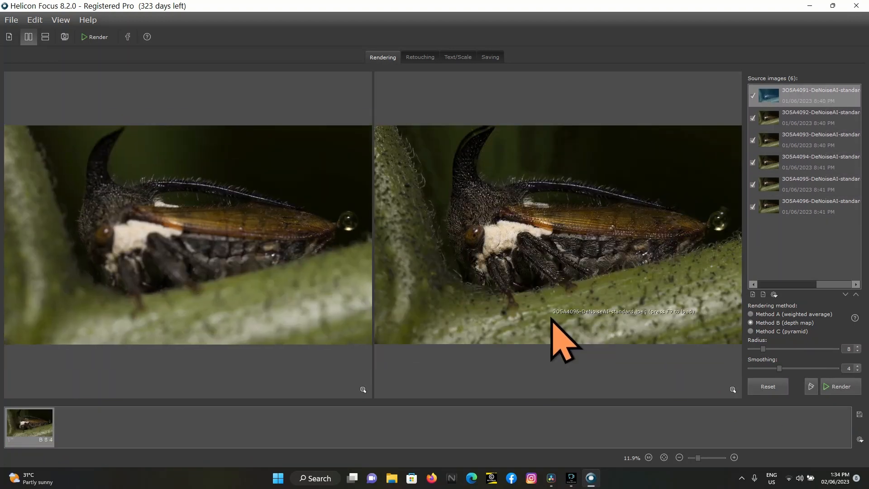
{"action": "scroll", "coordinate": [498, 190], "scroll_direction": "up", "scroll_amount": 2}
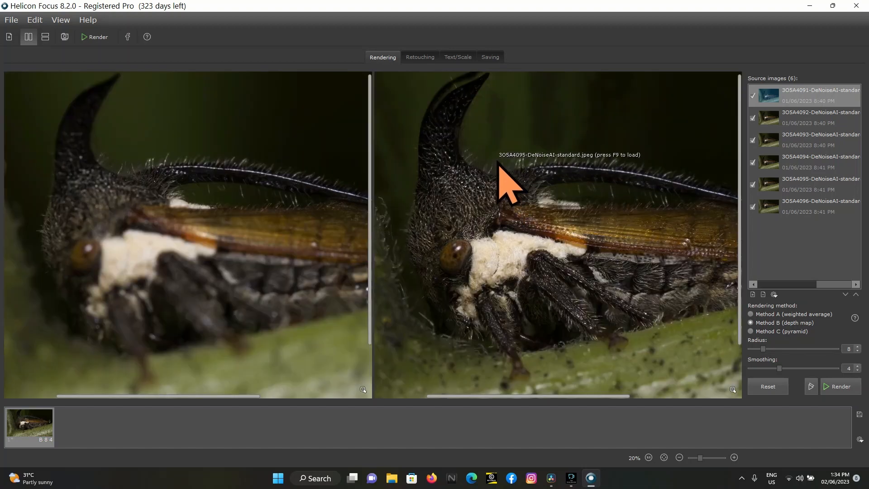
{"action": "left_click_drag", "start_coordinate": [508, 220], "coordinate": [508, 221]}
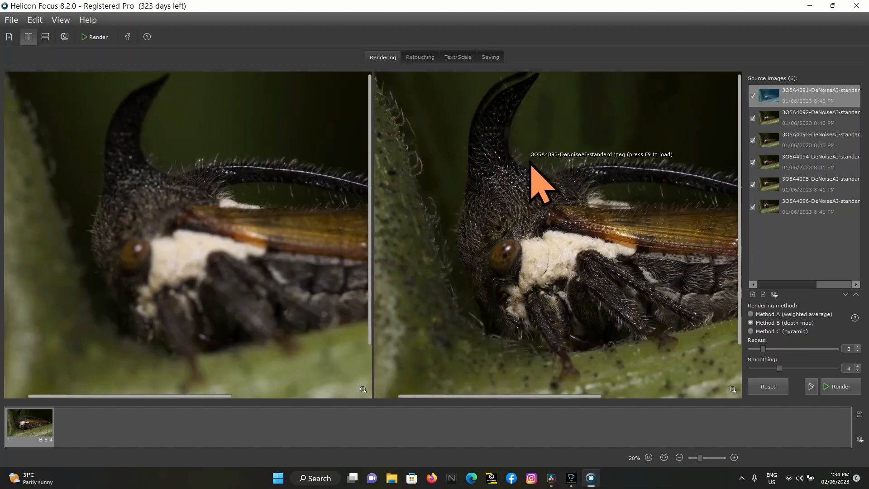
{"action": "scroll", "coordinate": [546, 181], "scroll_direction": "up", "scroll_amount": 2}
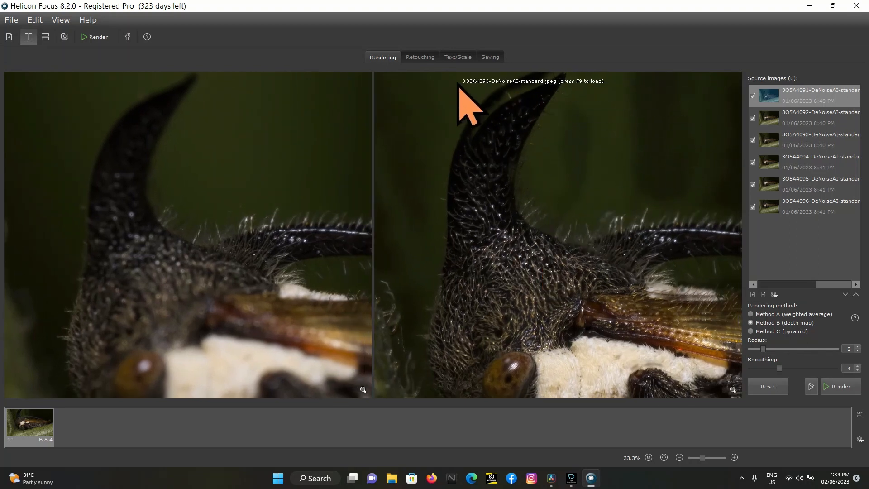
{"action": "left_click_drag", "start_coordinate": [645, 271], "coordinate": [563, 262]}
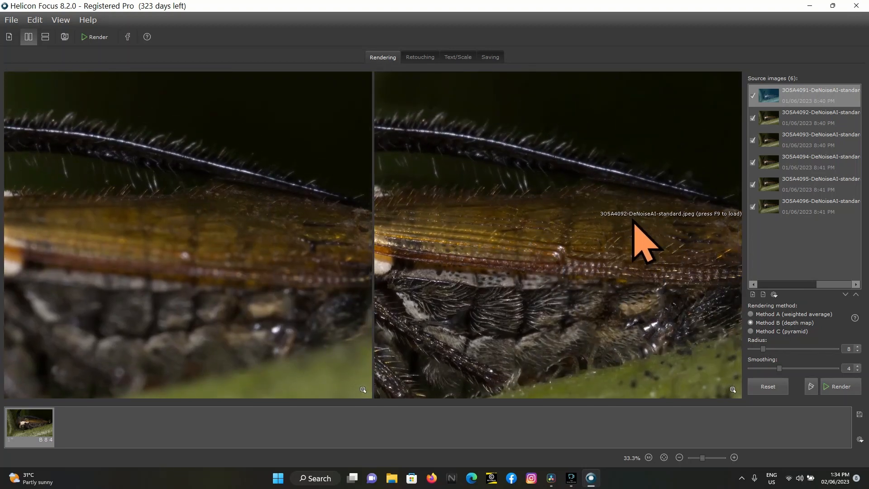
{"action": "left_click_drag", "start_coordinate": [518, 244], "coordinate": [545, 258]}
{"action": "scroll", "coordinate": [541, 248], "scroll_direction": "down", "scroll_amount": 2}
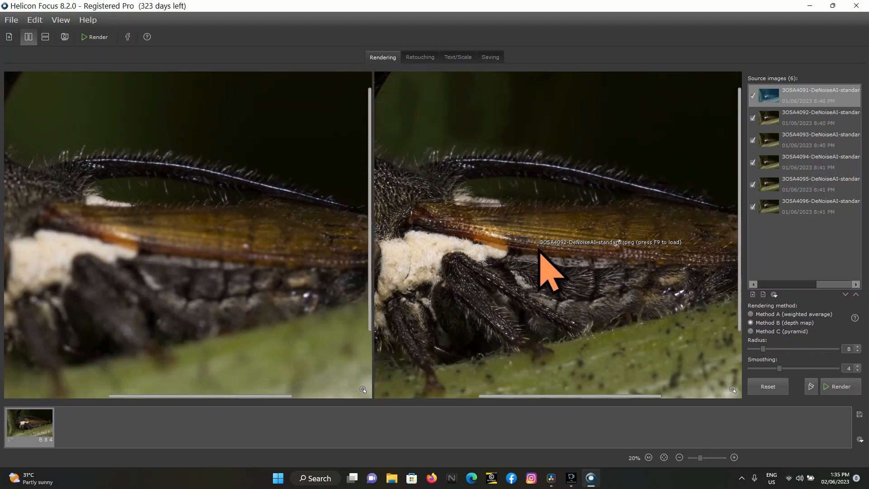
Compare the source frames 3O5A4093, 3O5A4094 and 3O5A4095 against the rendered treehopper result
{"action": "left_click", "coordinate": [788, 141]}
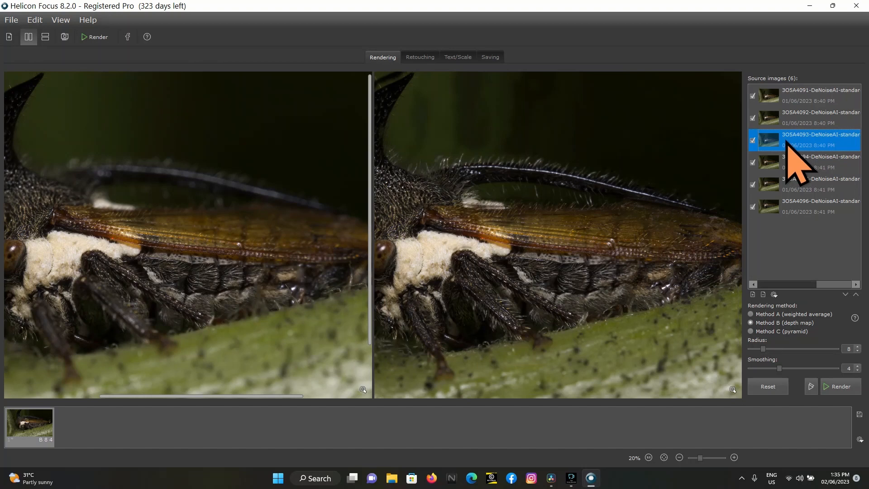
{"action": "left_click", "coordinate": [793, 168]}
{"action": "left_click", "coordinate": [796, 186]}
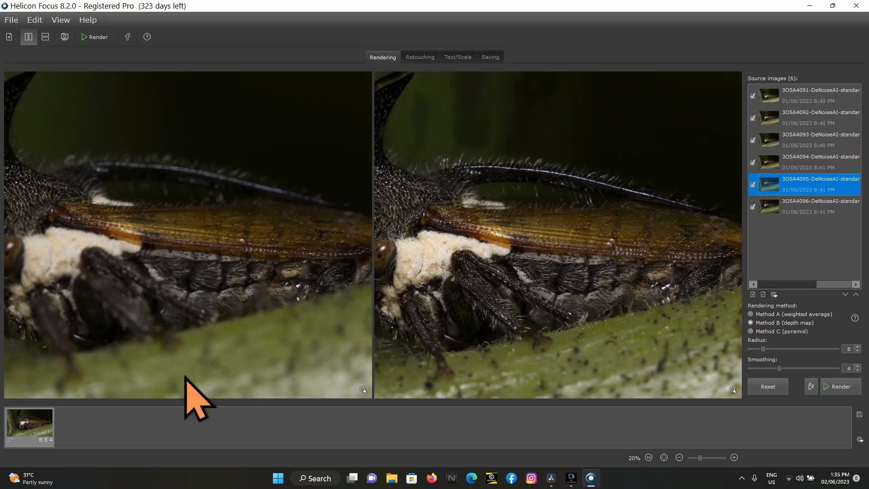
Remove the rendered output and take the frame 3O5A4095-DeNoiseAI-standard out of the source images
{"action": "right_click", "coordinate": [34, 428]}
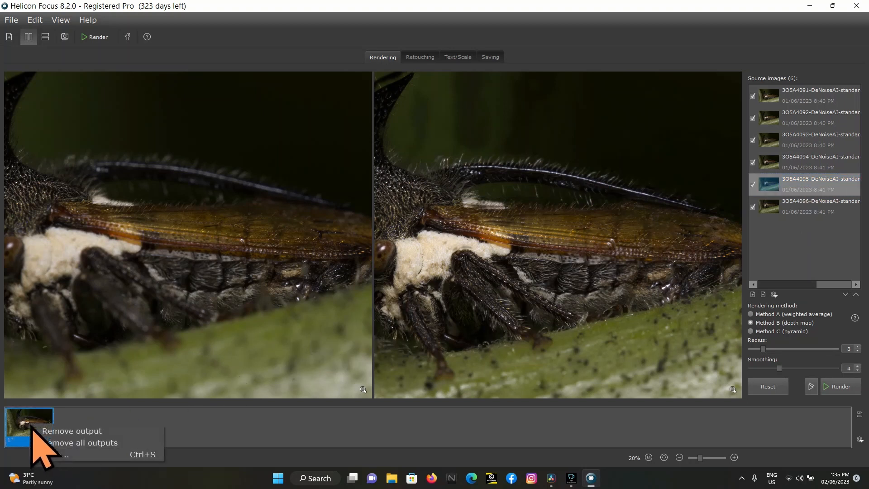
{"action": "left_click", "coordinate": [78, 430]}
{"action": "left_click", "coordinate": [469, 249]}
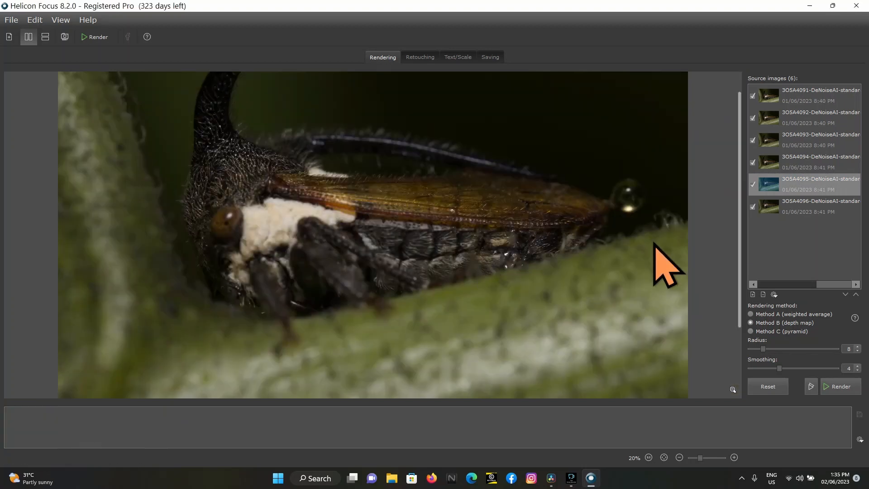
{"action": "right_click", "coordinate": [803, 183]}
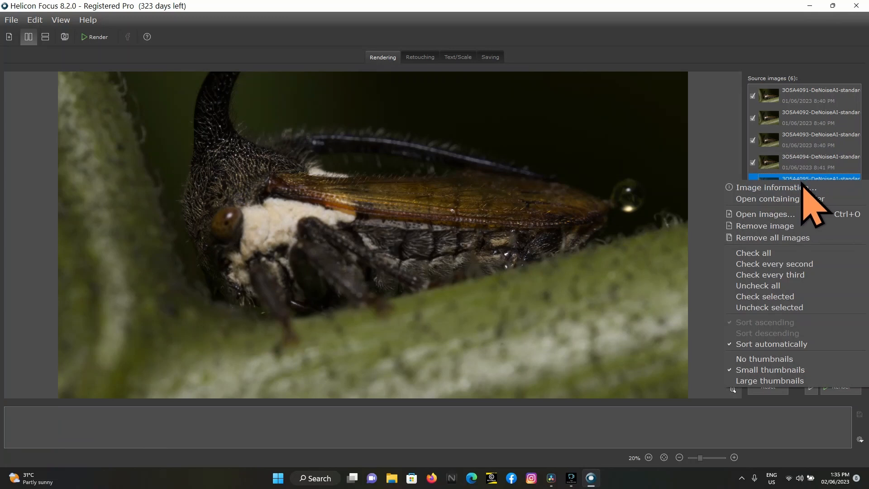
{"action": "left_click", "coordinate": [795, 227]}
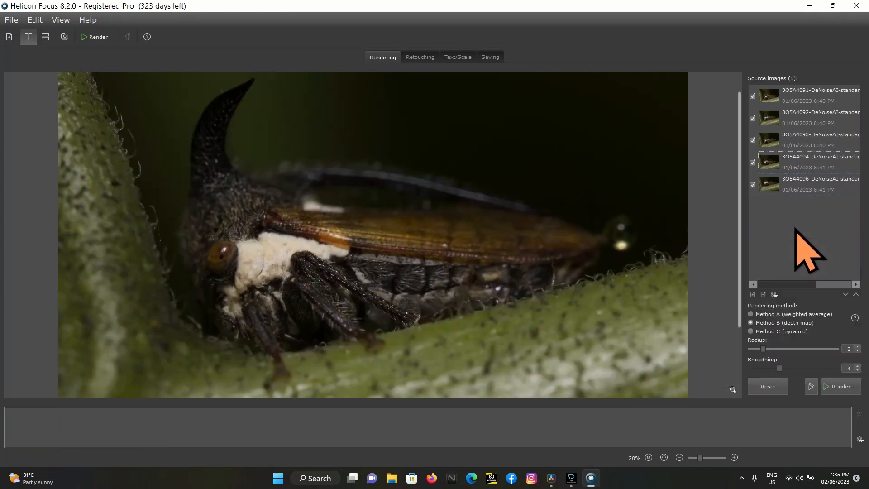
Render the five remaining treehopper frames with Method B (depth map) and inspect the horn, back and wing against frame 3O5A4092
{"action": "left_click", "coordinate": [833, 387]}
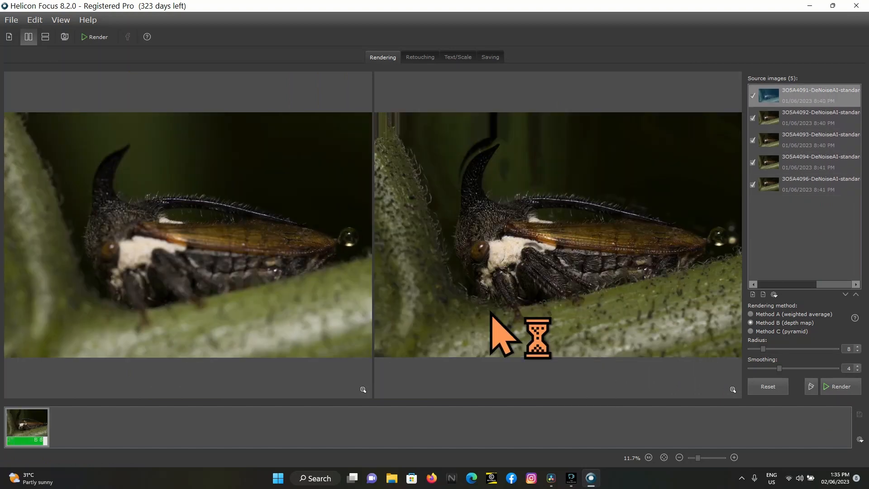
{"action": "left_click", "coordinate": [799, 127]}
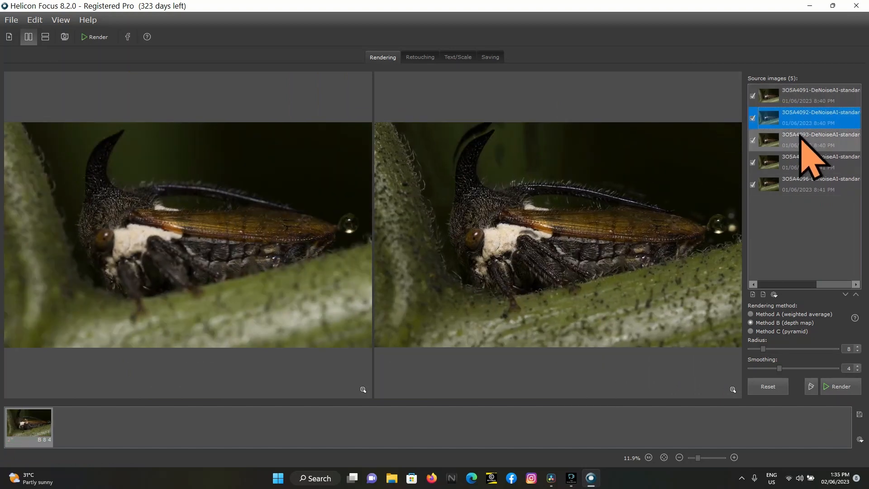
{"action": "scroll", "coordinate": [177, 256], "scroll_direction": "up", "scroll_amount": 2}
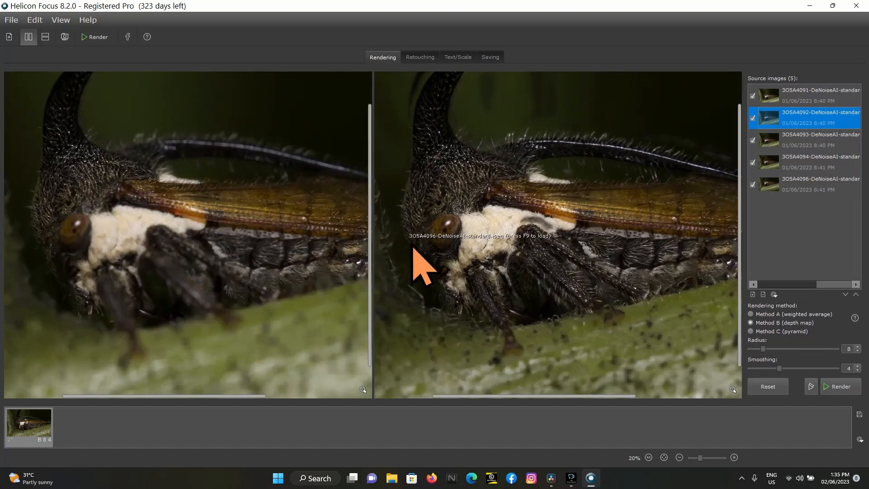
{"action": "left_click_drag", "start_coordinate": [477, 250], "coordinate": [461, 268]}
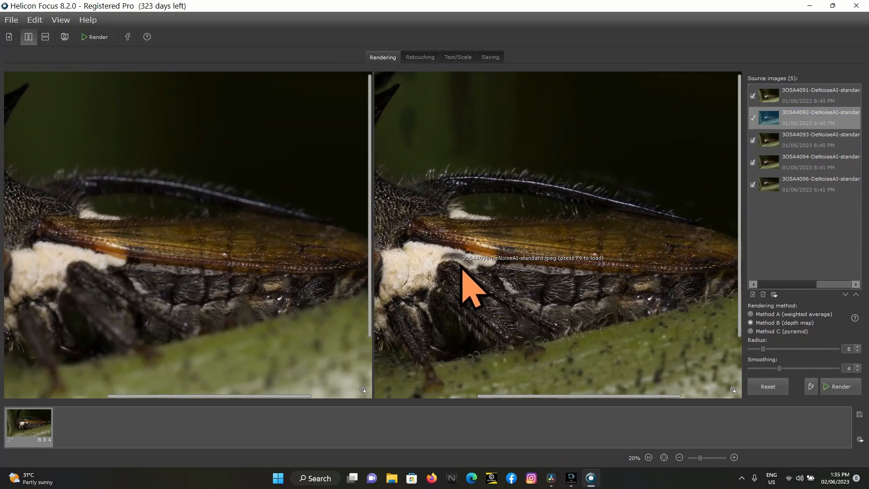
{"action": "scroll", "coordinate": [473, 287], "scroll_direction": "up", "scroll_amount": 2}
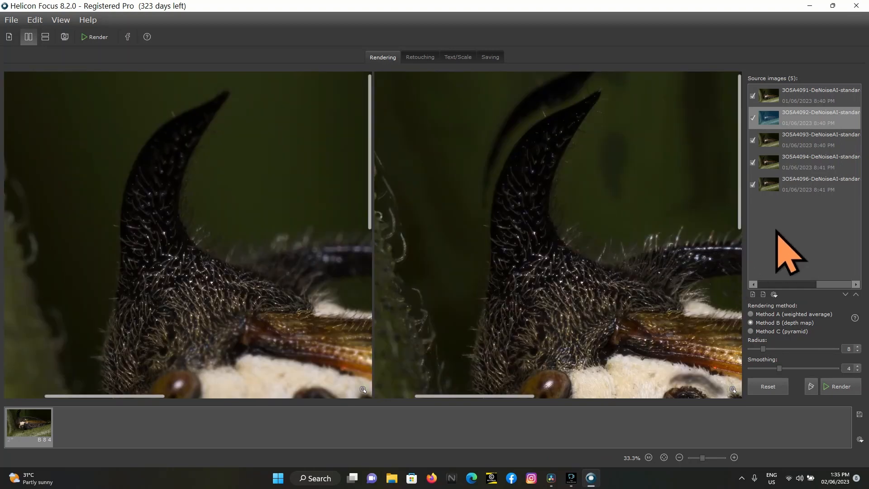
Start retouching the output, compare the horn across the source frames, and choose 3O5A4093-DeNoiseAI-standard.jpeg as the retouching source
{"action": "left_click", "coordinate": [420, 57]}
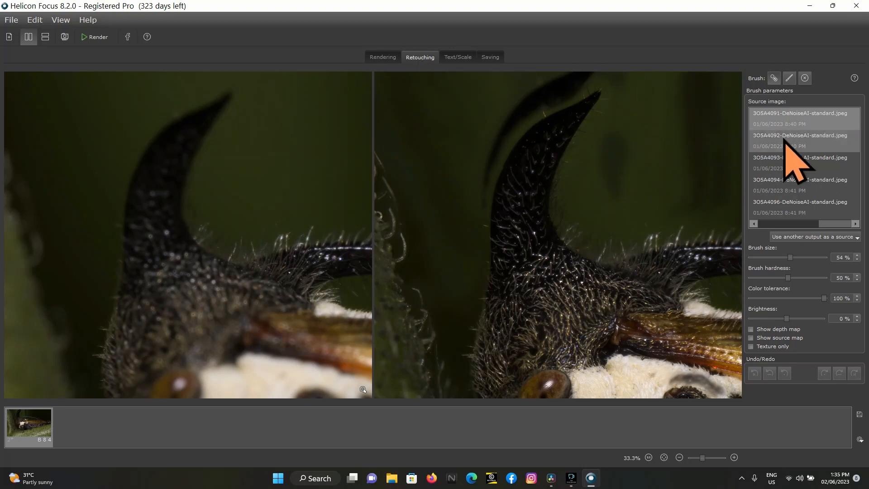
{"action": "left_click", "coordinate": [787, 141]}
{"action": "key", "text": "Down"}
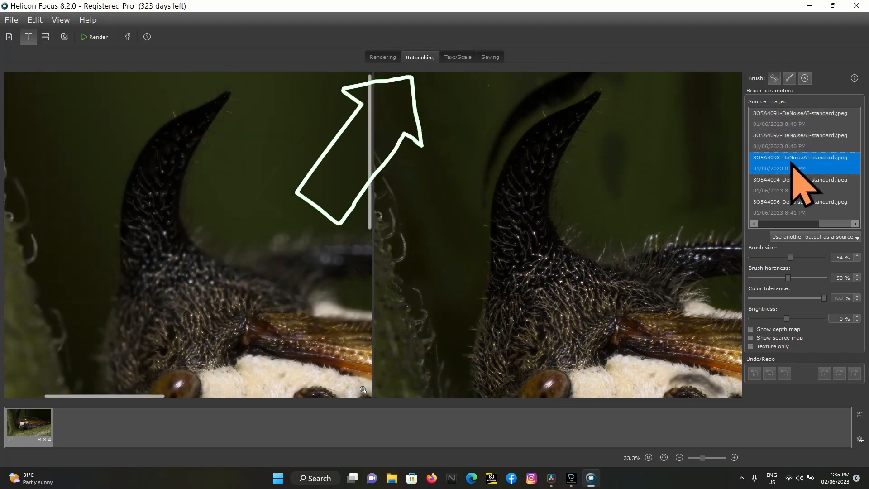
{"action": "left_click", "coordinate": [787, 145]}
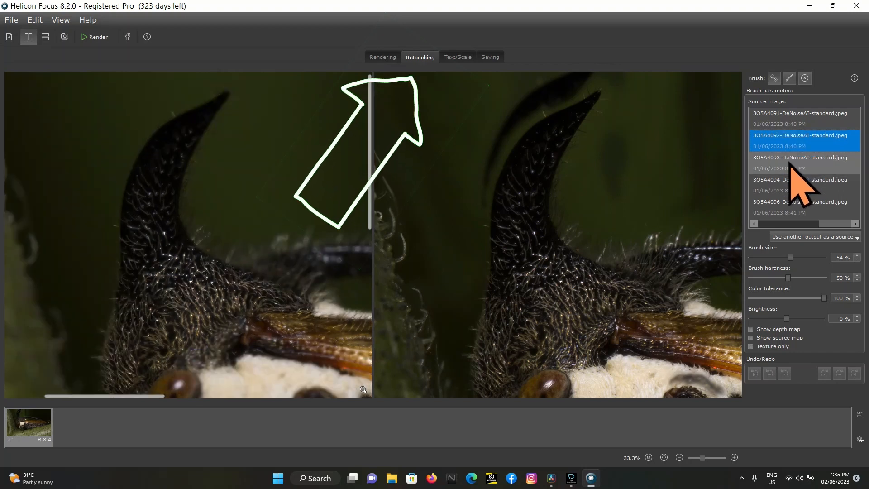
{"action": "left_click", "coordinate": [789, 186]}
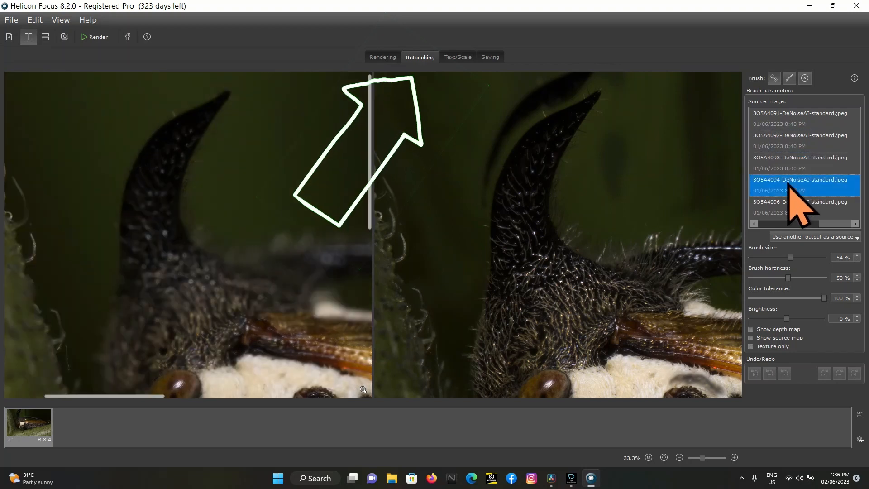
{"action": "left_click", "coordinate": [786, 163]}
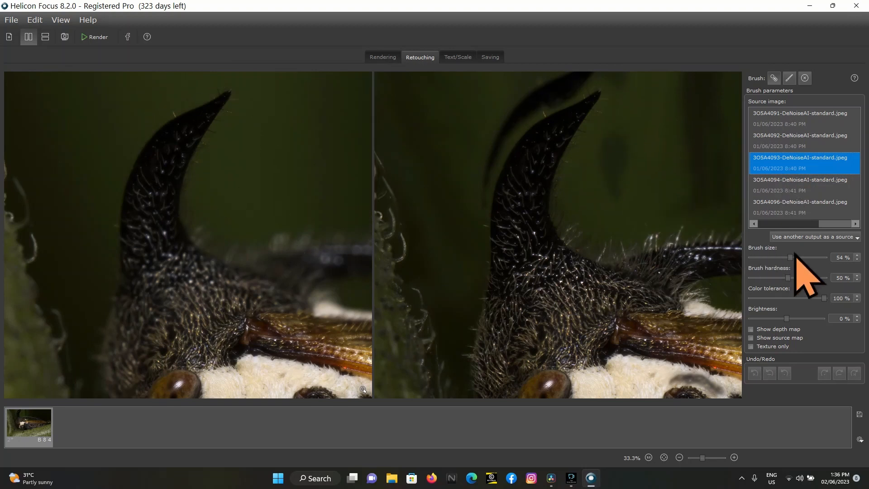
Set the brush size to 49% and paint out the ghost horn and dark background smudges around the treehopper's horn, checking the whole image
{"action": "left_click_drag", "start_coordinate": [790, 257], "coordinate": [787, 258]}
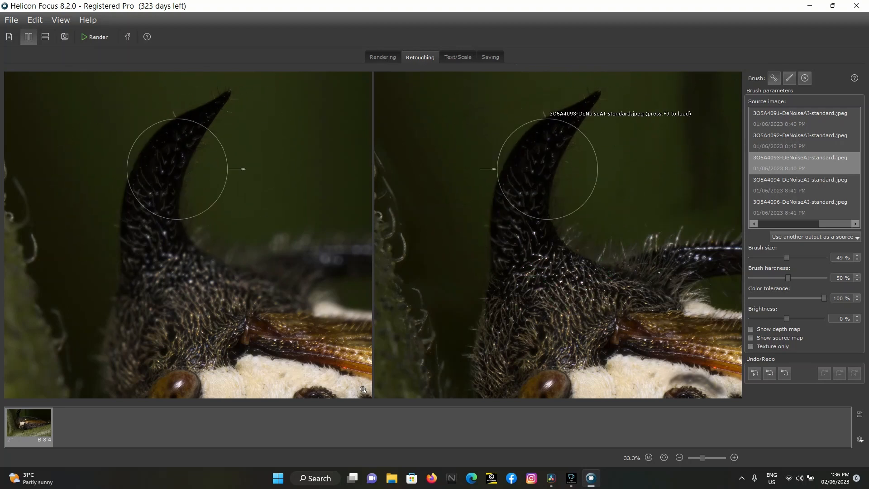
{"action": "scroll", "coordinate": [547, 168], "scroll_direction": "down", "scroll_amount": 2}
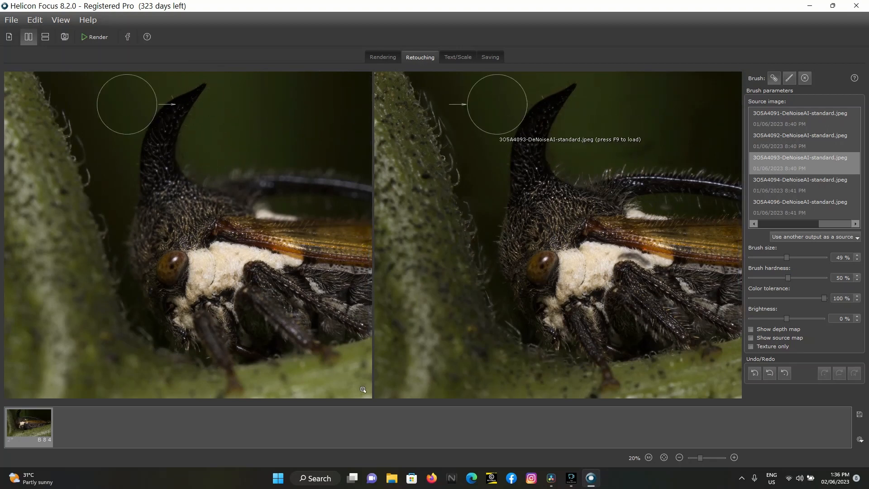
{"action": "scroll", "coordinate": [693, 104], "scroll_direction": "down", "scroll_amount": 1}
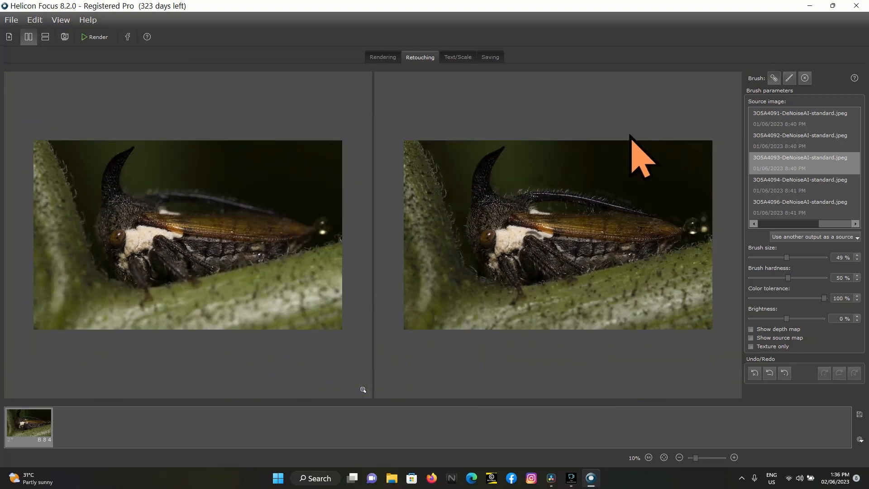
{"action": "scroll", "coordinate": [551, 157], "scroll_direction": "up", "scroll_amount": 5}
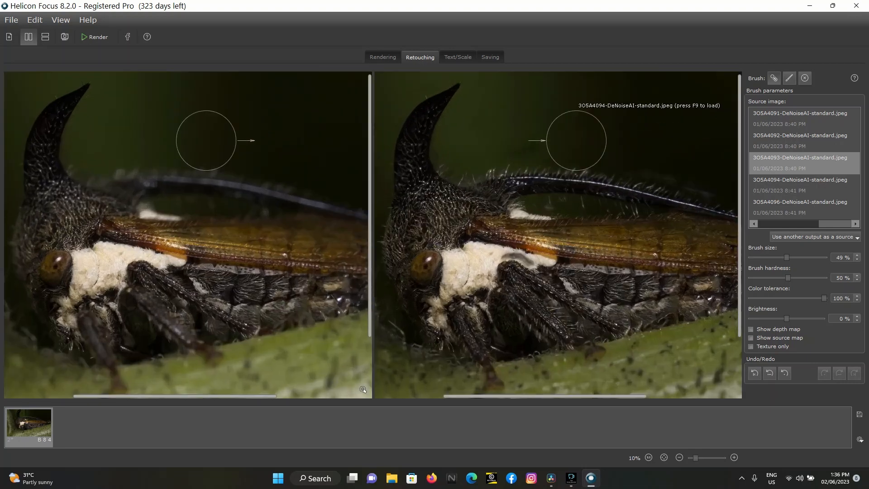
{"action": "scroll", "coordinate": [572, 141], "scroll_direction": "down", "scroll_amount": 5}
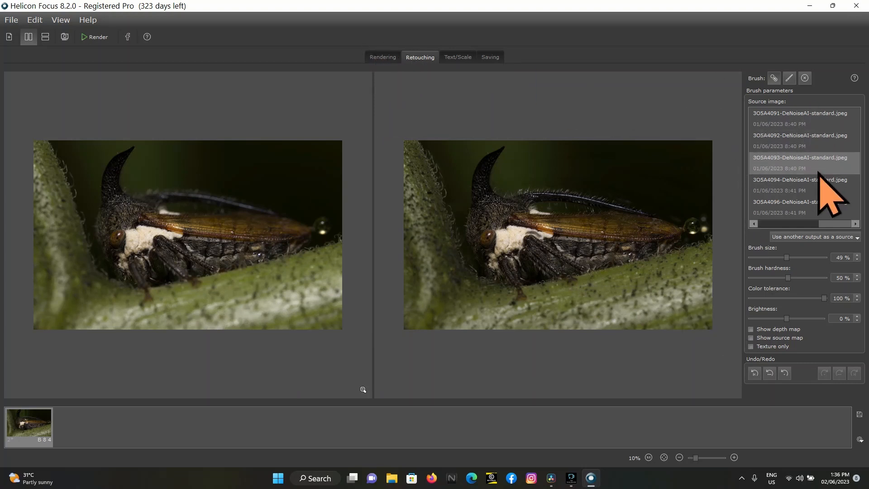
Choose 3O5A4091-DeNoiseAI-standard.jpeg as the retouching source and adjust the brush size
{"action": "left_click", "coordinate": [802, 122]}
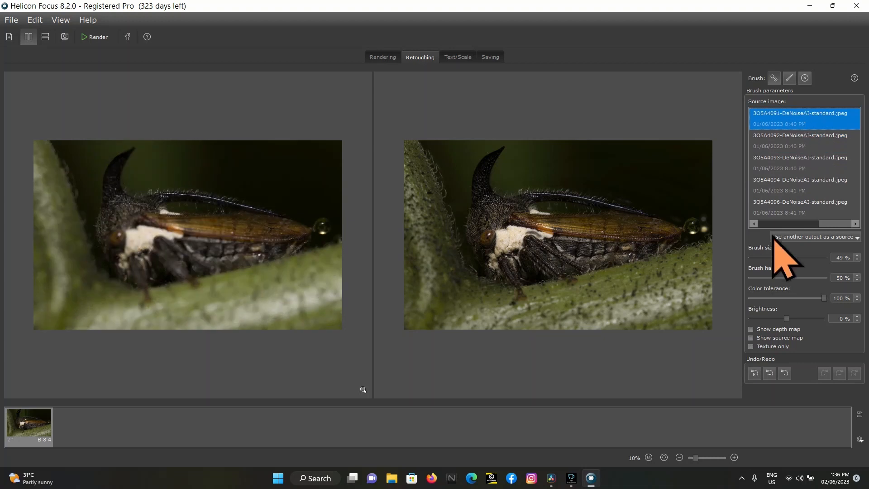
{"action": "left_click", "coordinate": [788, 260]}
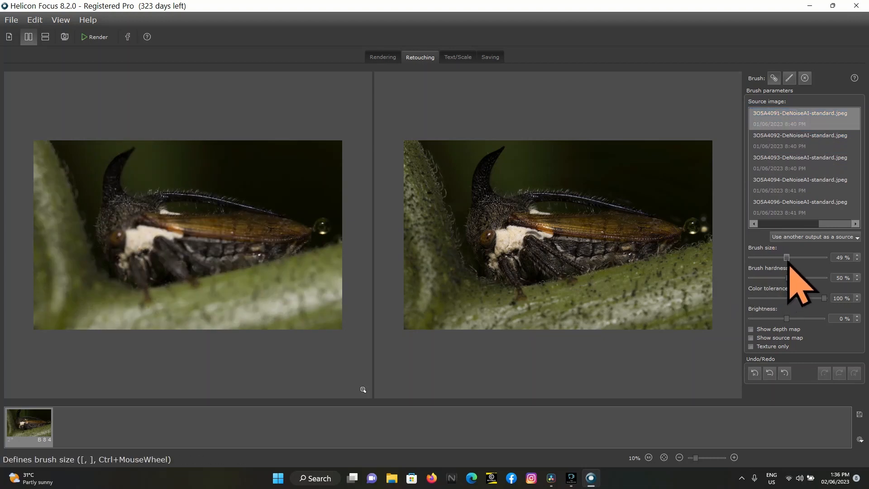